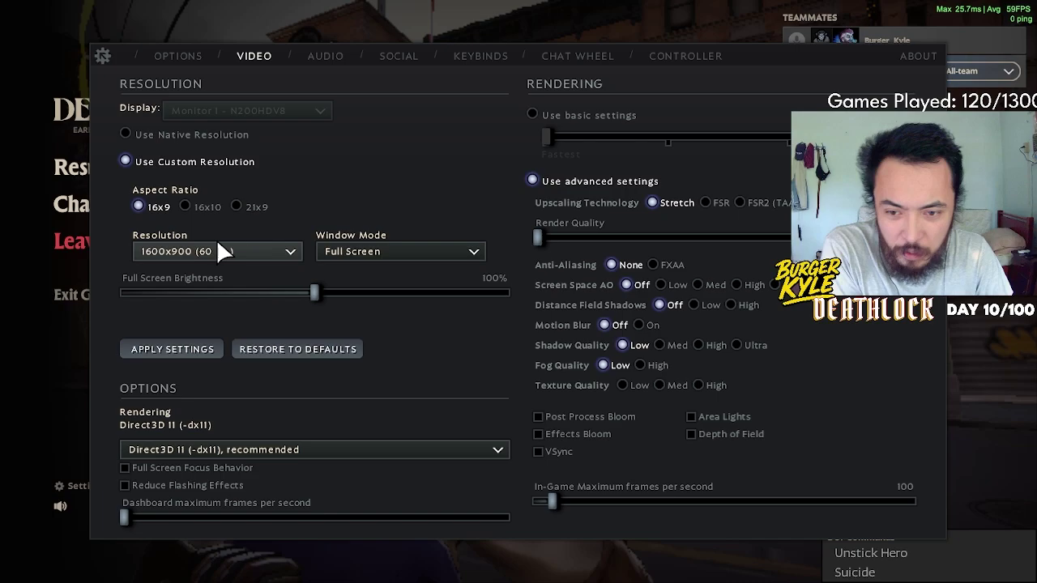
key(Escape)
key(Escape)
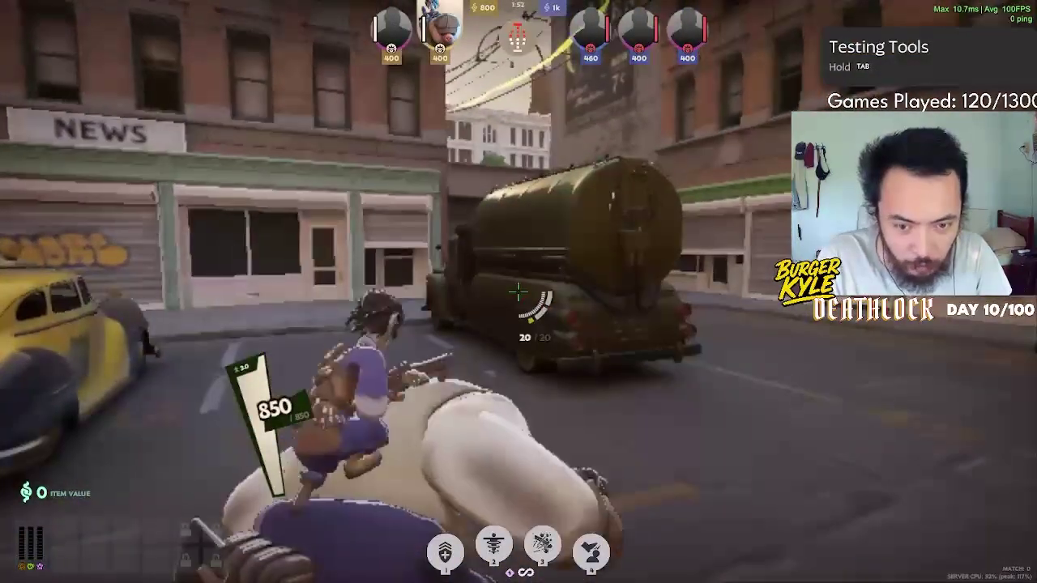
key(b)
key(Escape)
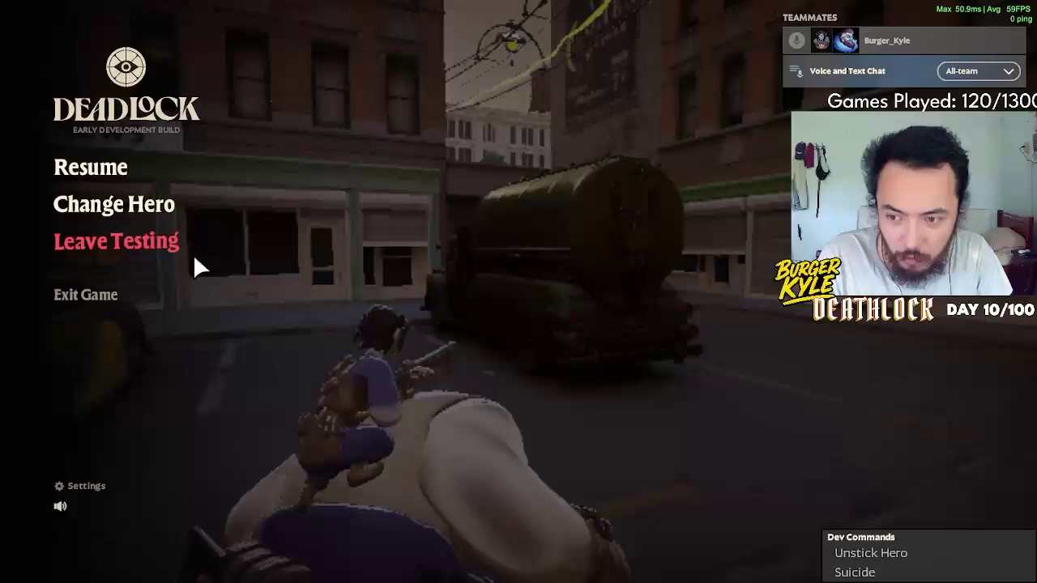
- Open the game's video settings and select Stretch as the upscaling technology
click(85, 486)
click(267, 59)
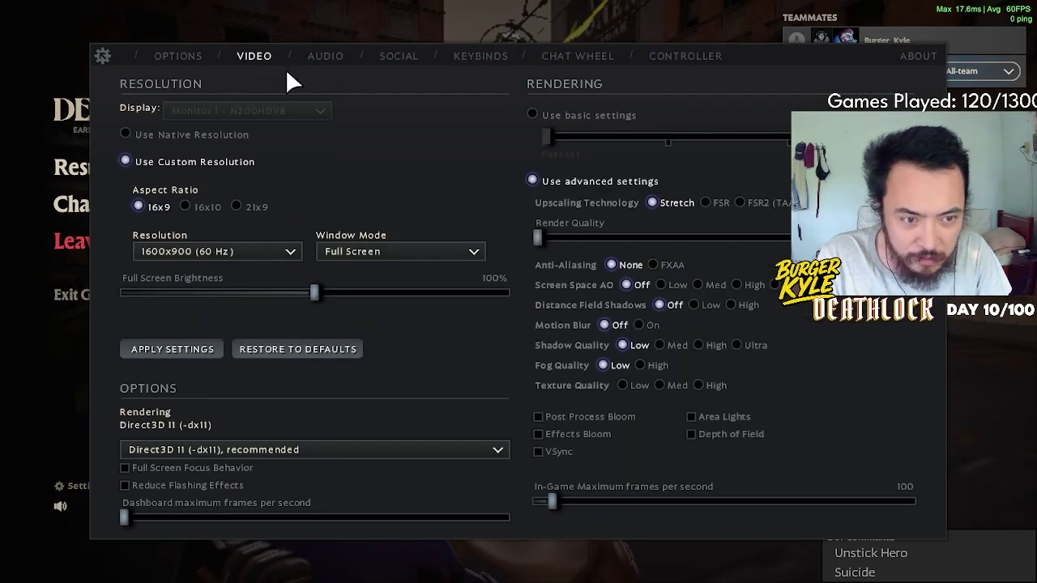
click(652, 203)
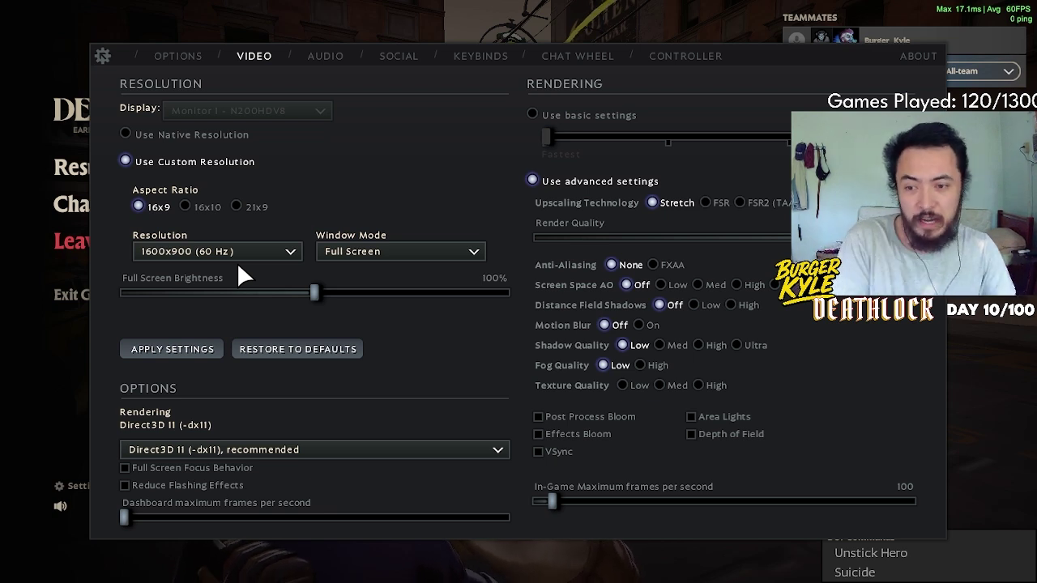
- Set the custom resolution to 1600x900 (60 Hz) and the window mode to Full Screen
click(241, 248)
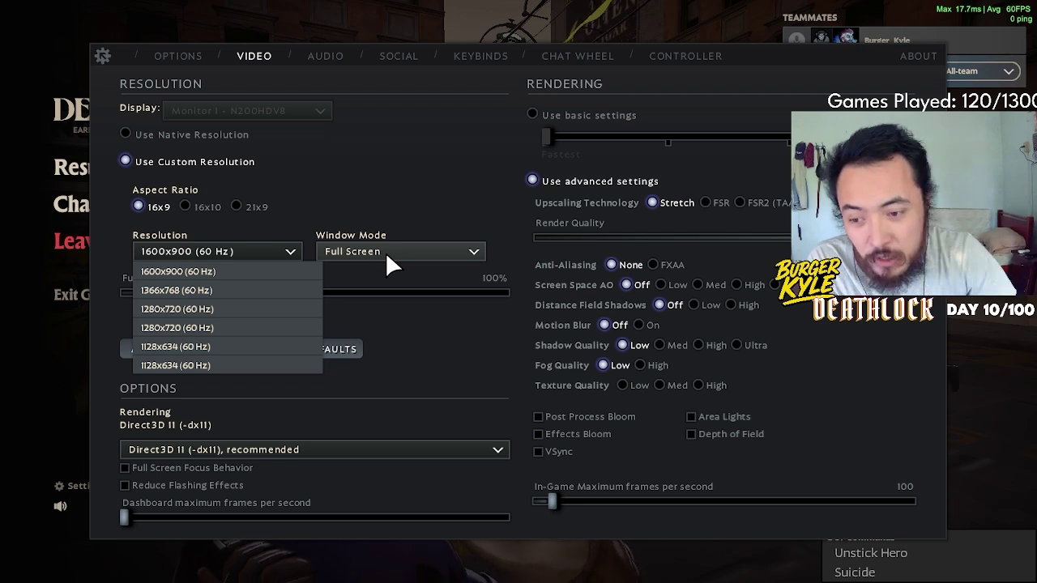
click(268, 273)
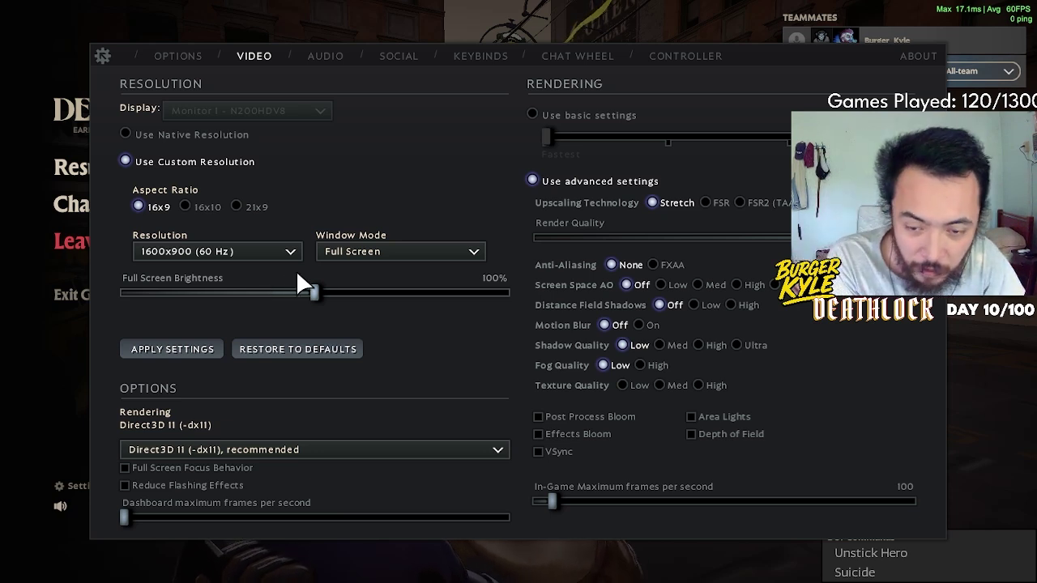
click(355, 254)
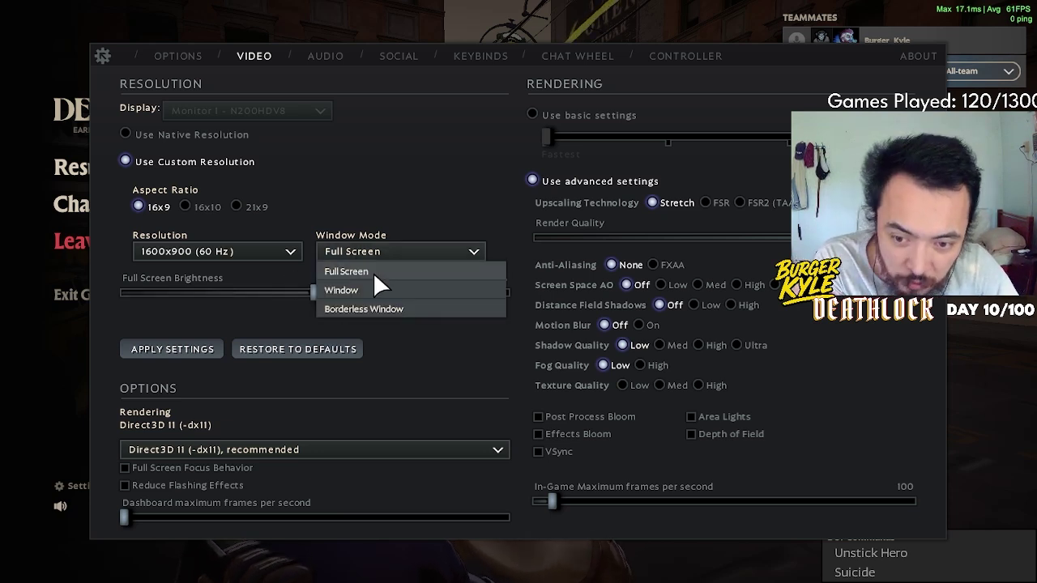
click(383, 256)
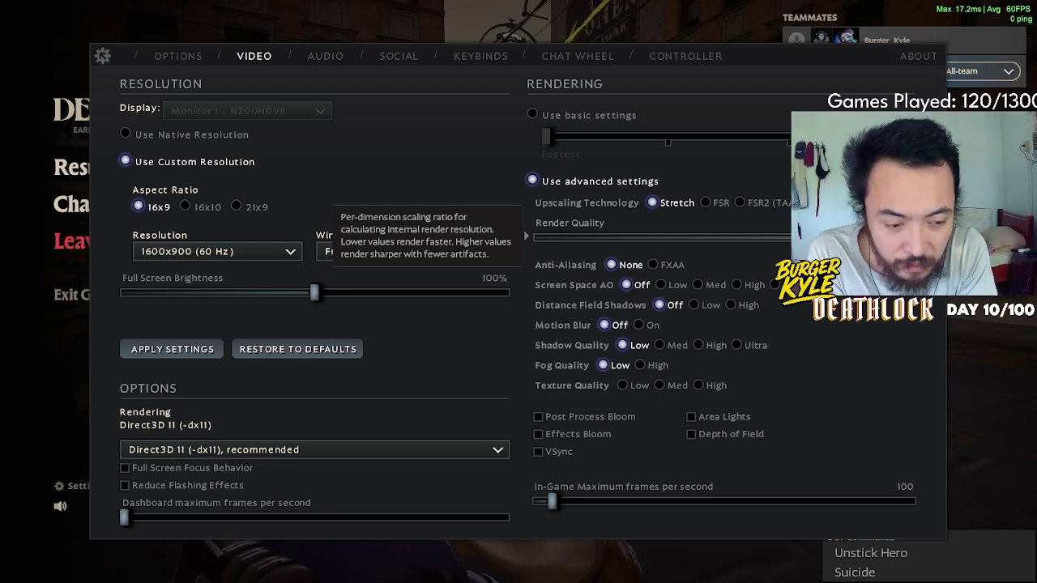
- Resume the testing match and move the hero forward along the street to check how the game runs
mouse_move(760, 308)
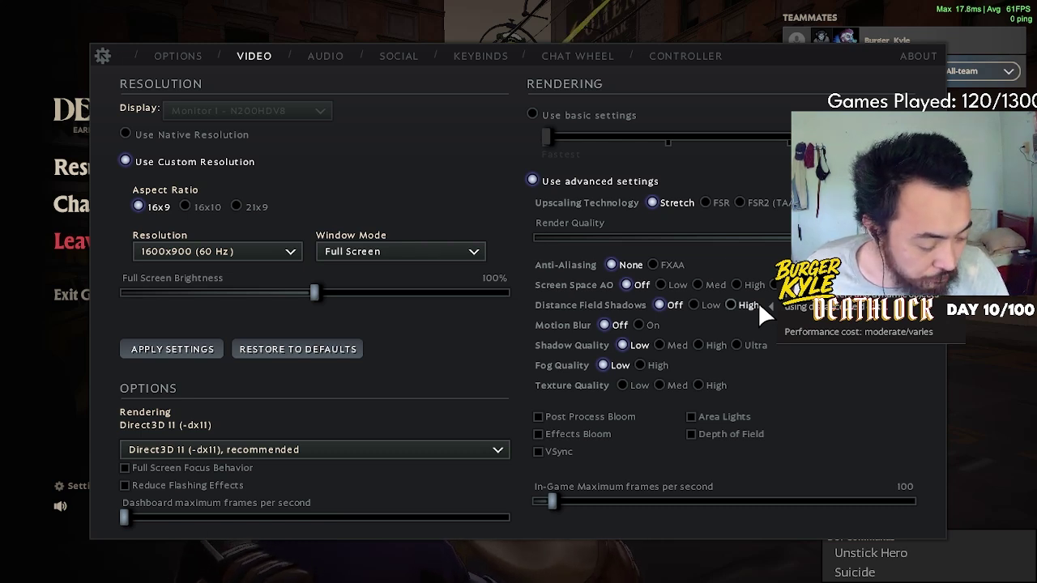
mouse_move(551, 511)
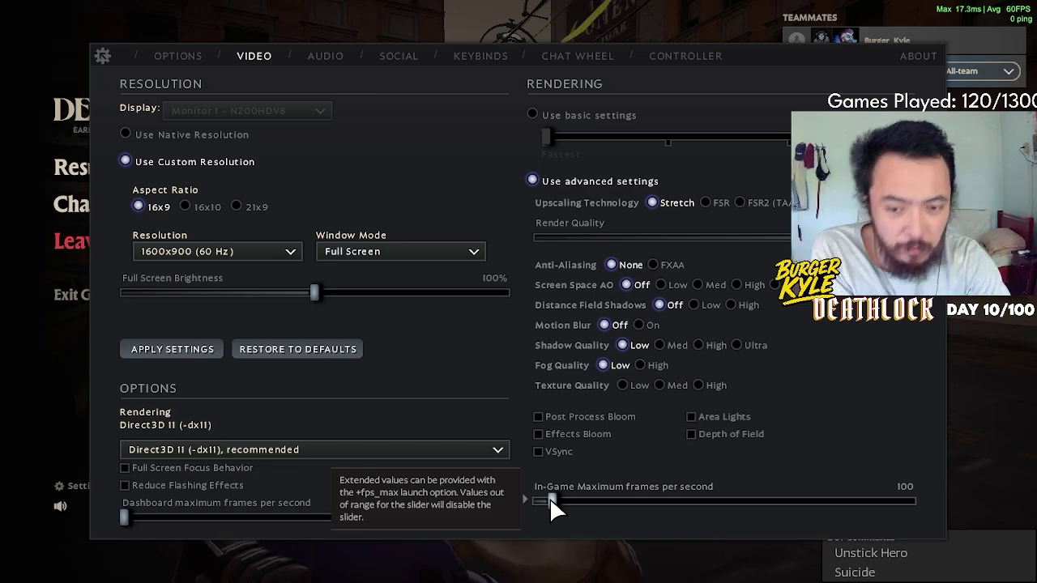
key(Escape)
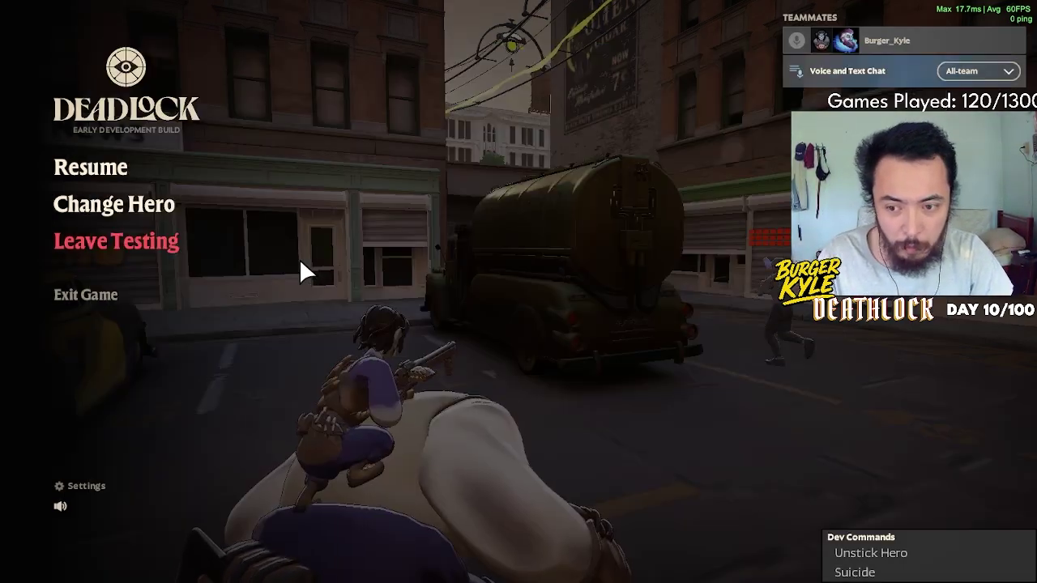
key(Escape)
key(w)
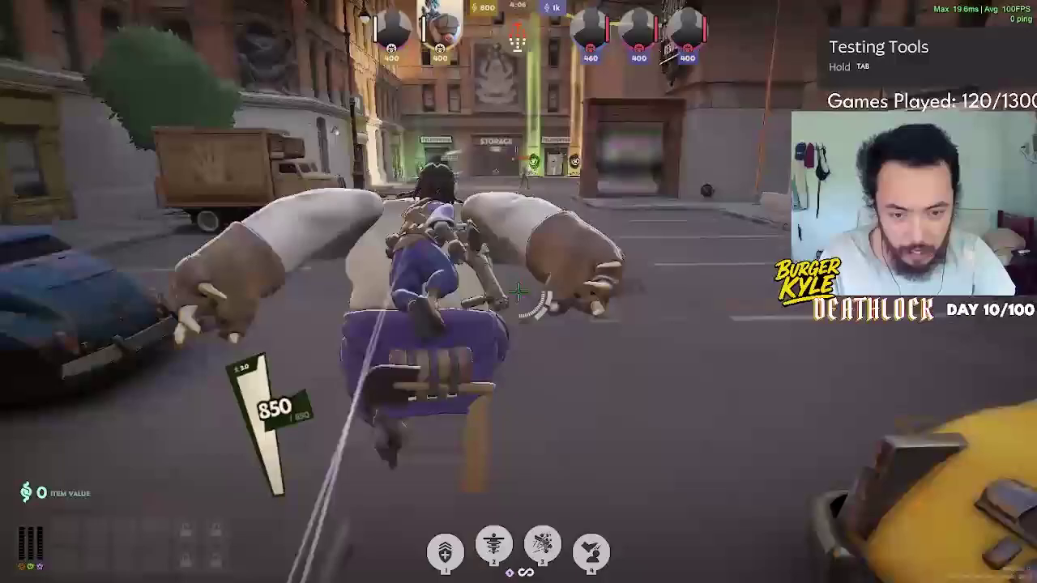
key(w)
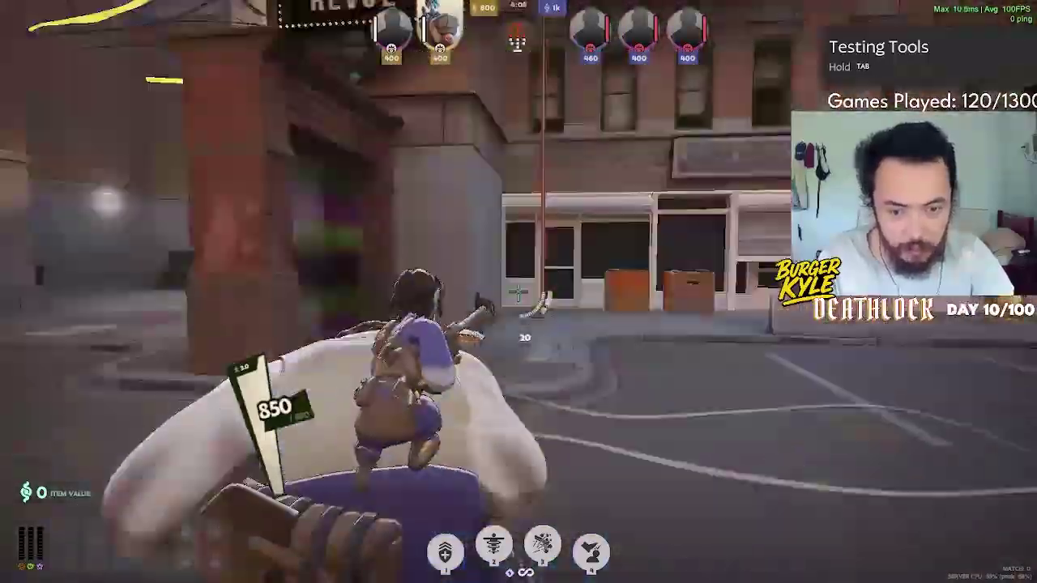
key(w)
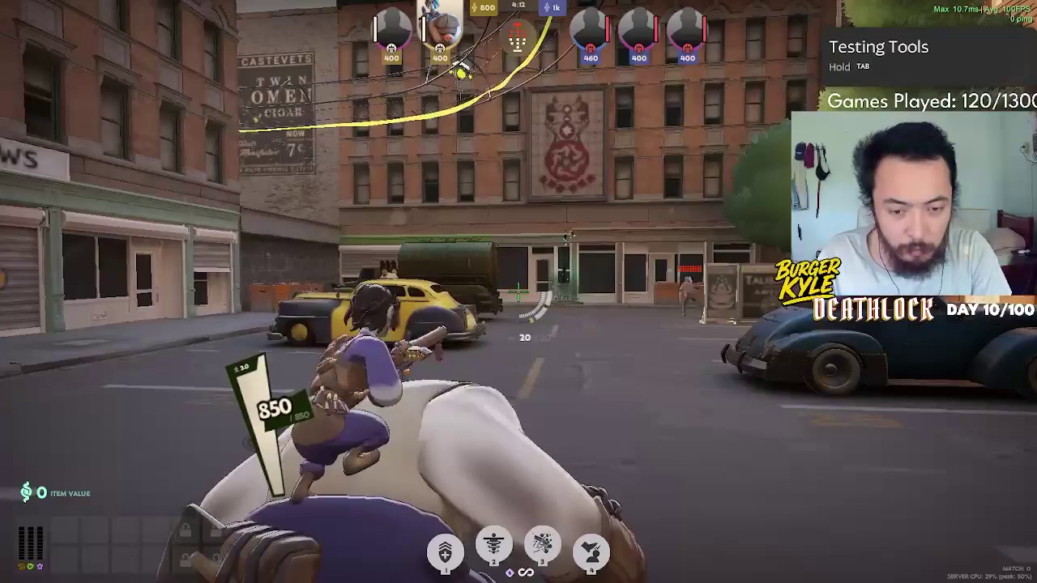
- Pause the testing match and reopen the game's video settings
key(Escape)
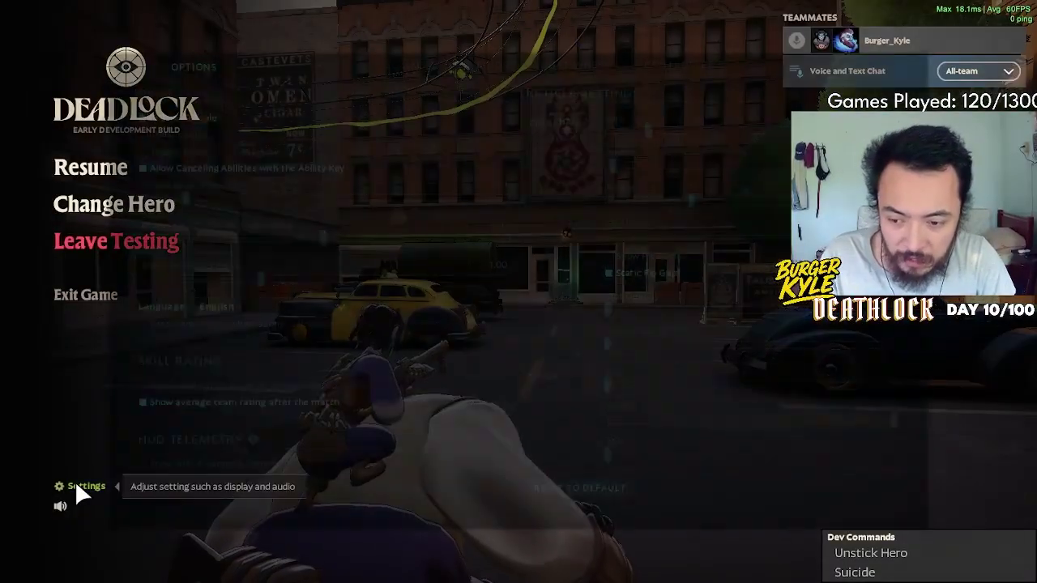
click(76, 488)
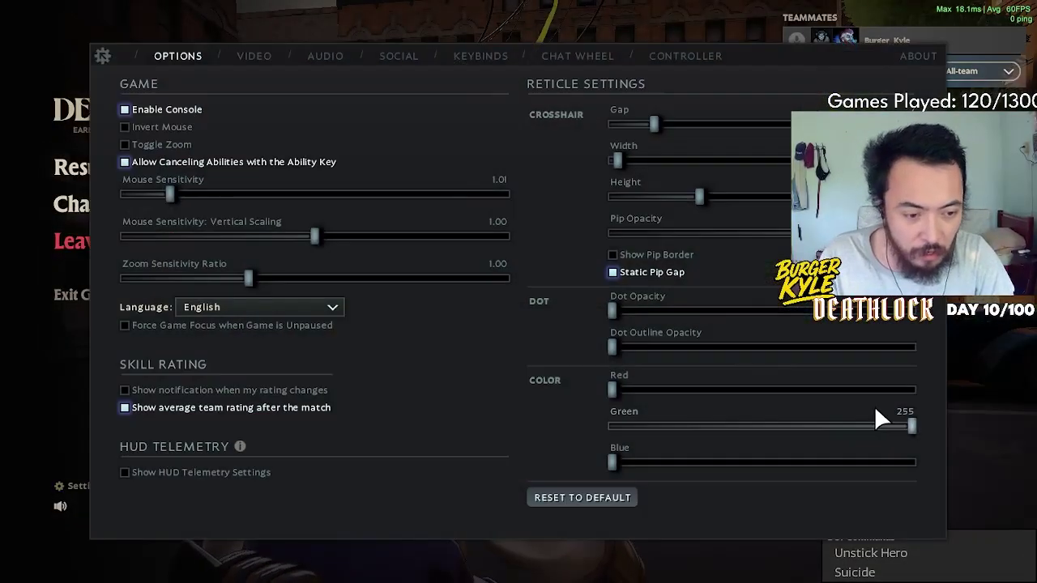
click(258, 57)
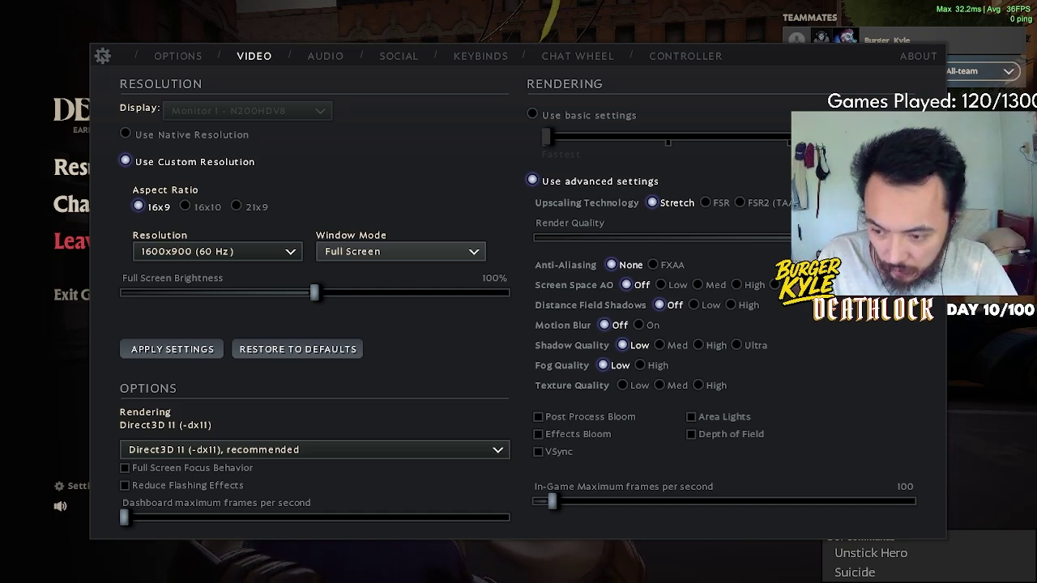
- Switch to AMD Software and review the global graphics profile and the Radeon options from Anti-Lag to Wait for Vertical Refresh
key(alt+Tab)
key(alt+Tab)
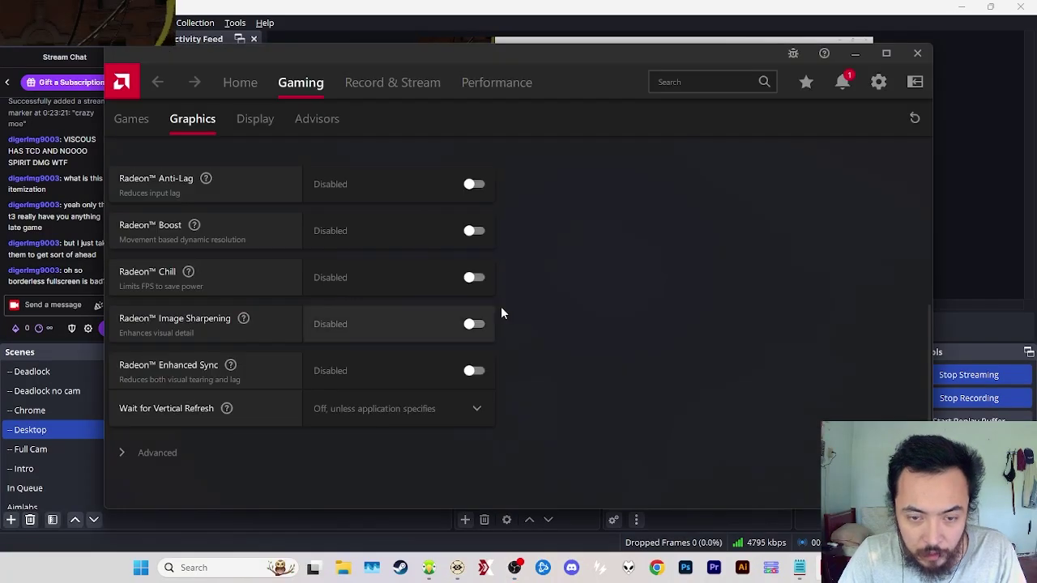
scroll(567, 295, up, 3)
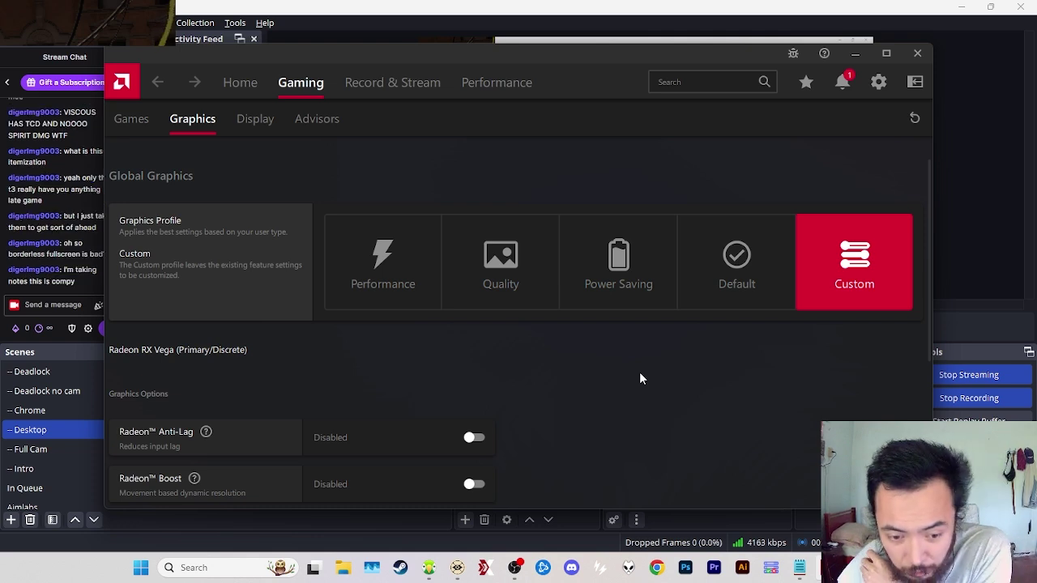
scroll(639, 378, down, 3)
scroll(639, 378, up, 3)
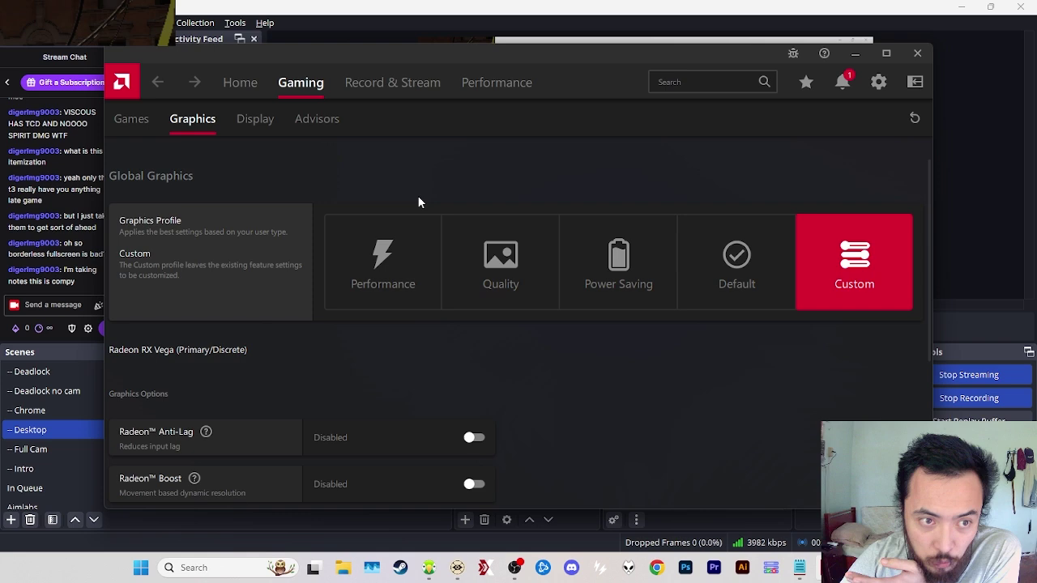
drag(475, 61, 505, 50)
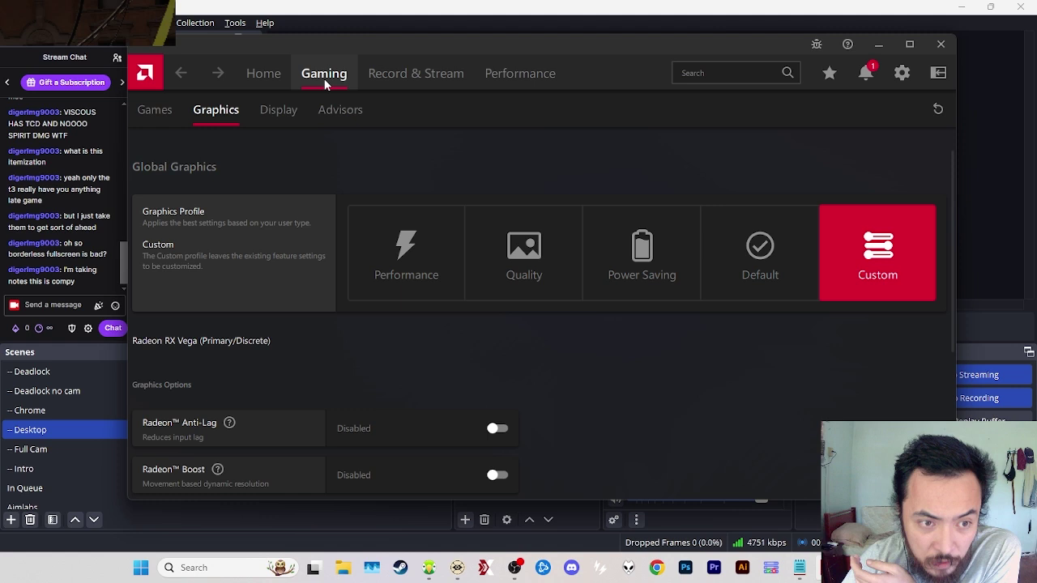
scroll(603, 330, down, 3)
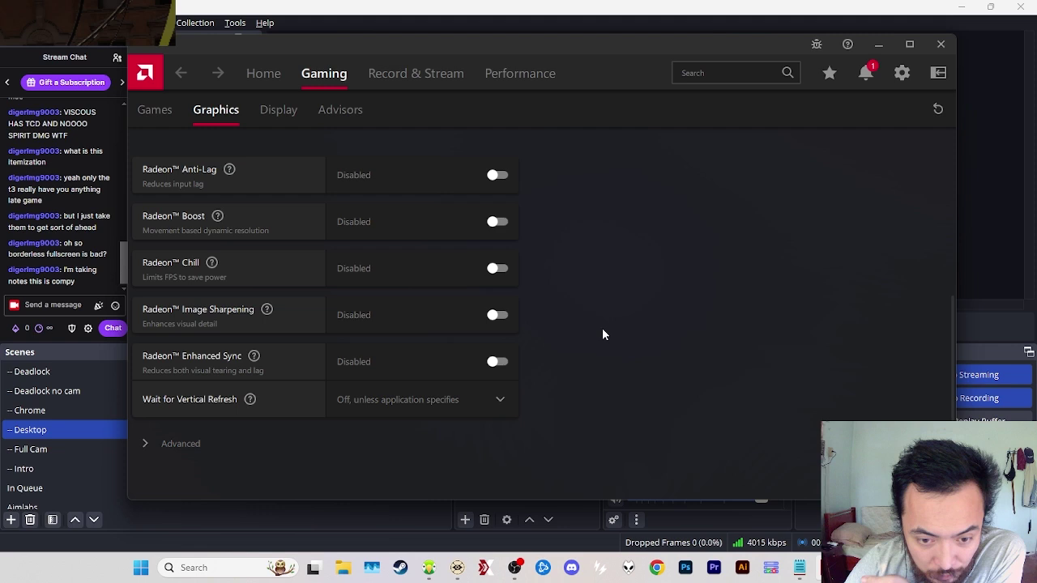
scroll(602, 334, up, 1)
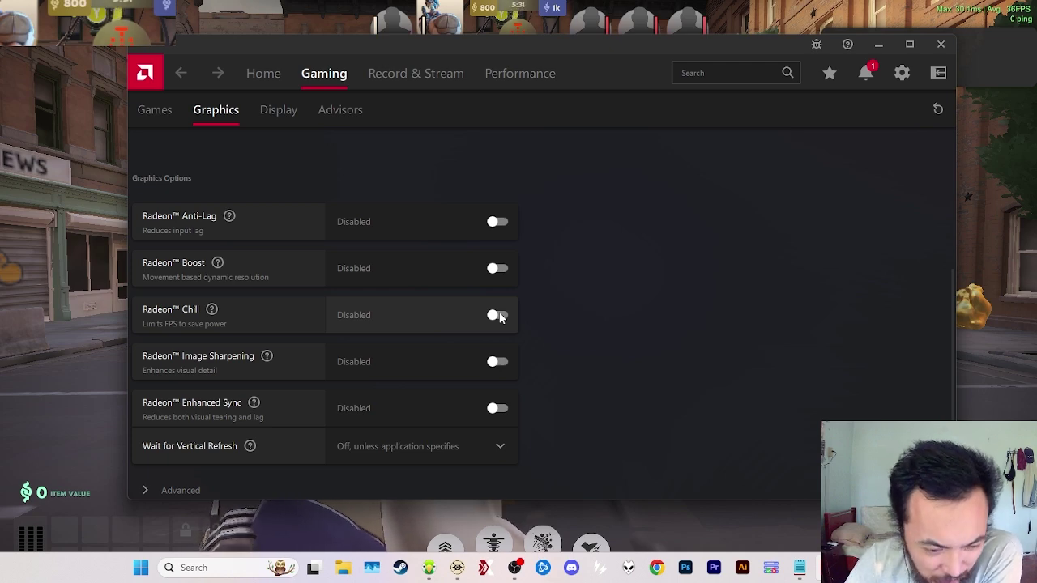
scroll(453, 372, down, 1)
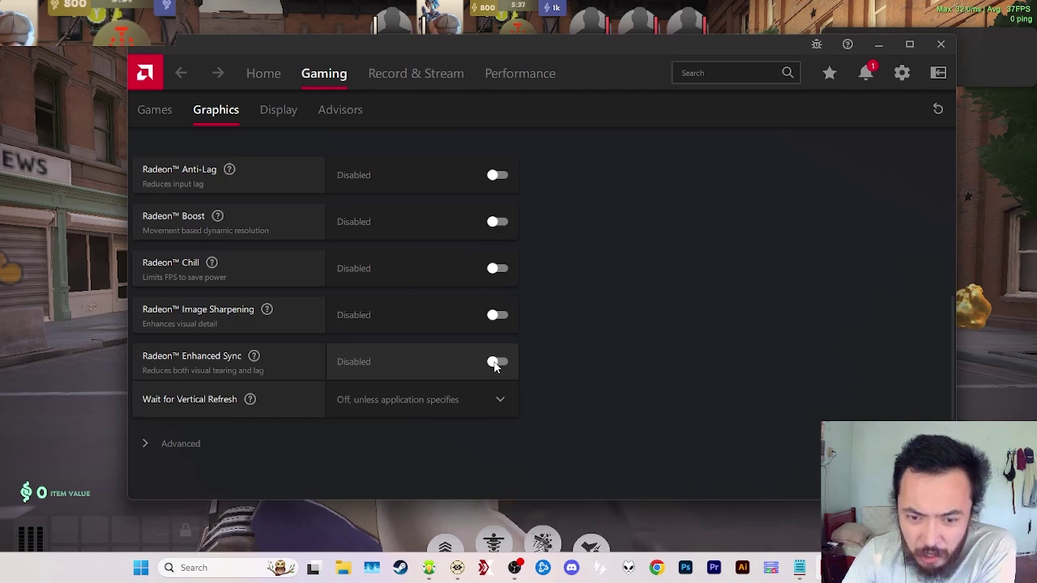
- Enable Radeon Enhanced Sync and disable it again
click(496, 363)
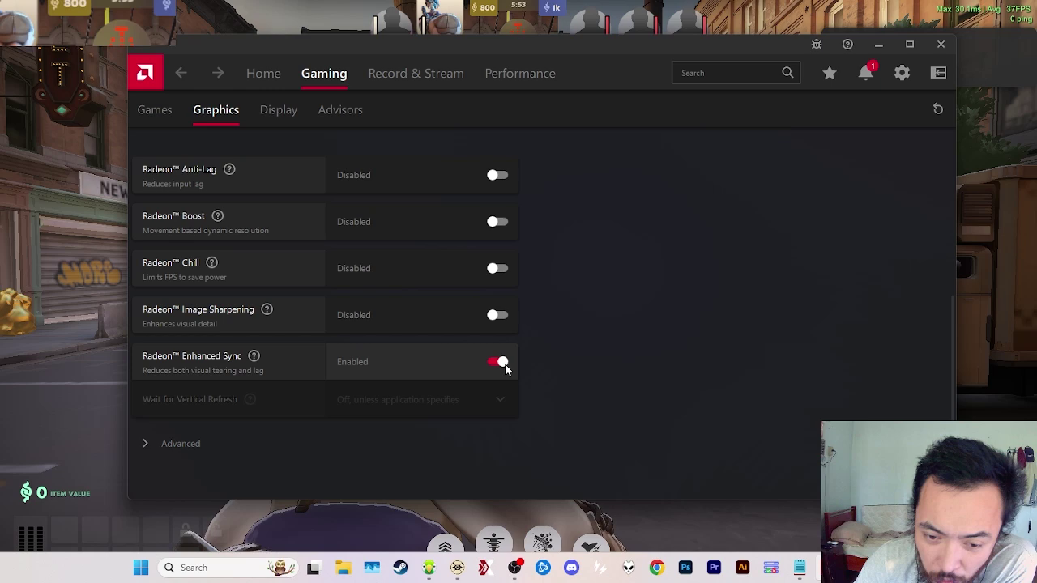
click(505, 368)
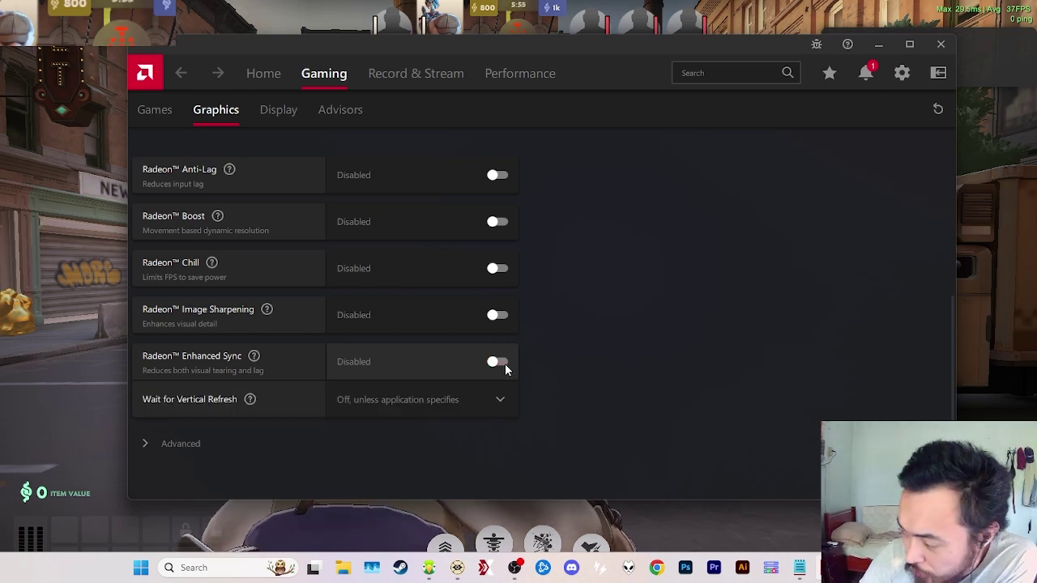
- Expand the advanced graphics options and review them down to HBCC Memory Segment
scroll(565, 346, up, 1)
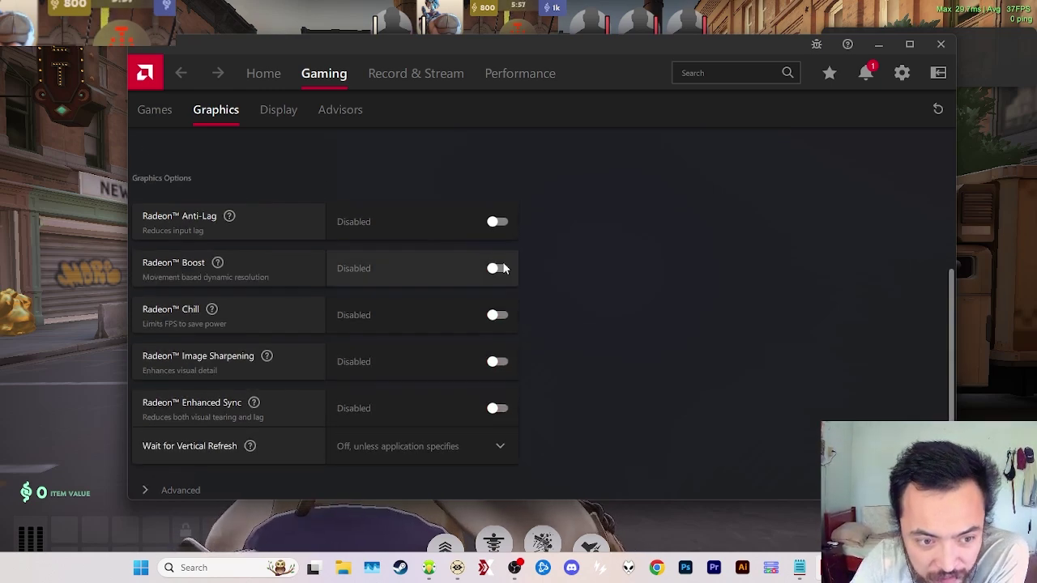
scroll(430, 246, down, 1)
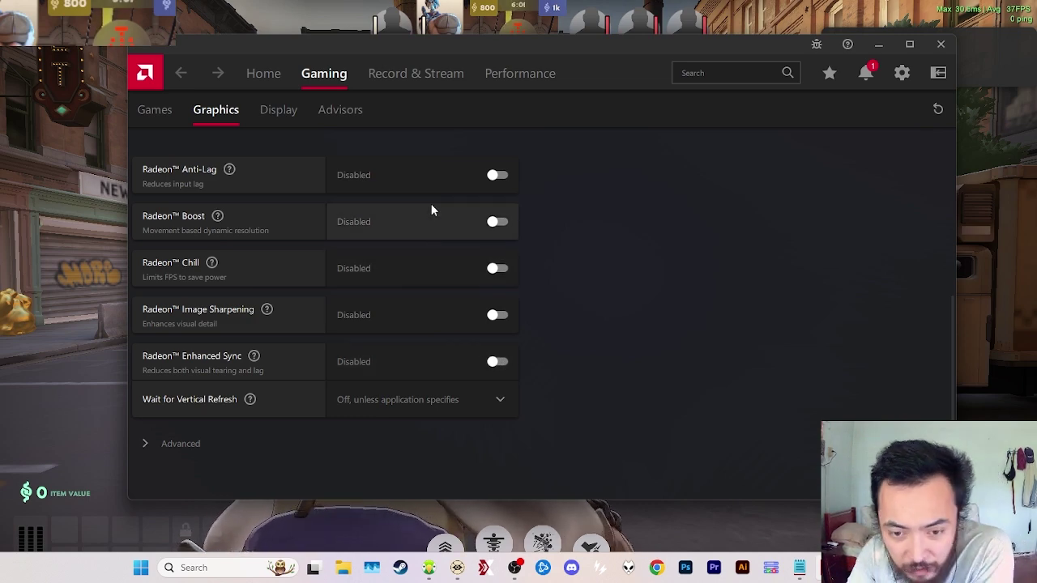
scroll(430, 209, up, 1)
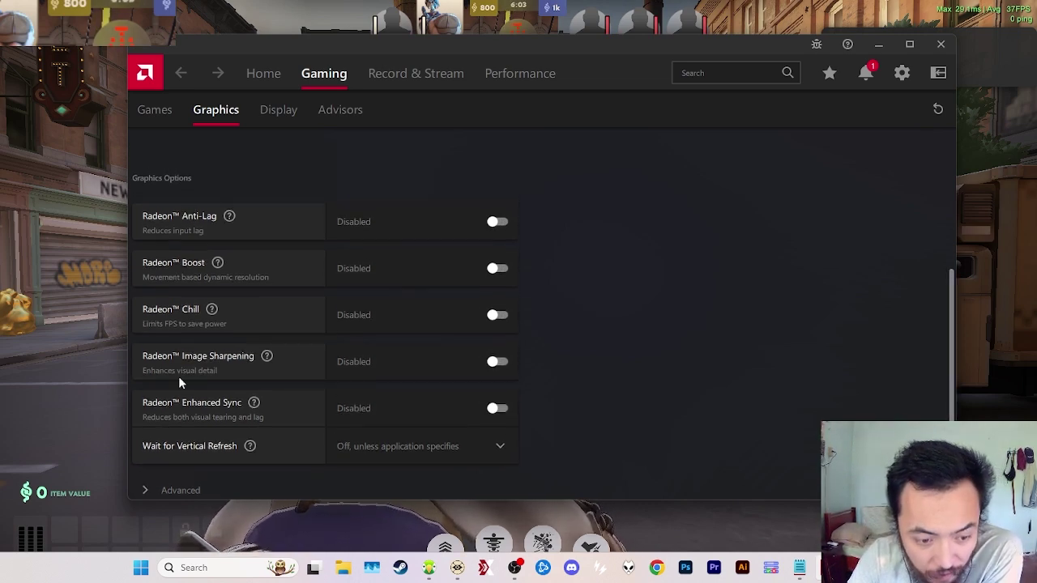
click(180, 490)
scroll(232, 409, down, 13)
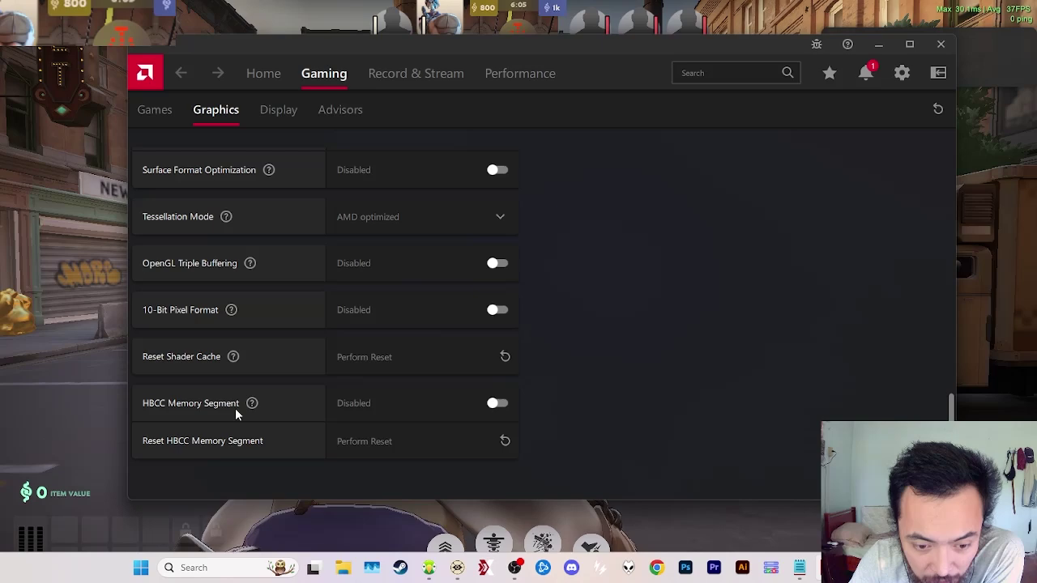
scroll(235, 408, up, 6)
scroll(276, 431, up, 10)
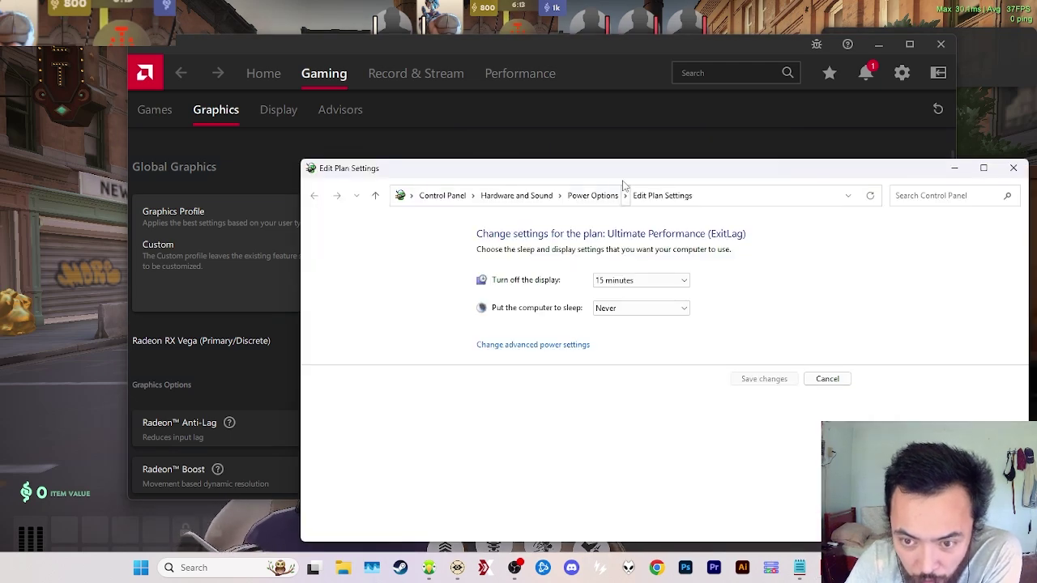
- Look over the Radeon graphics options once more and bring the Edit Plan Settings window back to the front
drag(619, 175, 603, 102)
click(235, 372)
scroll(240, 358, down, 5)
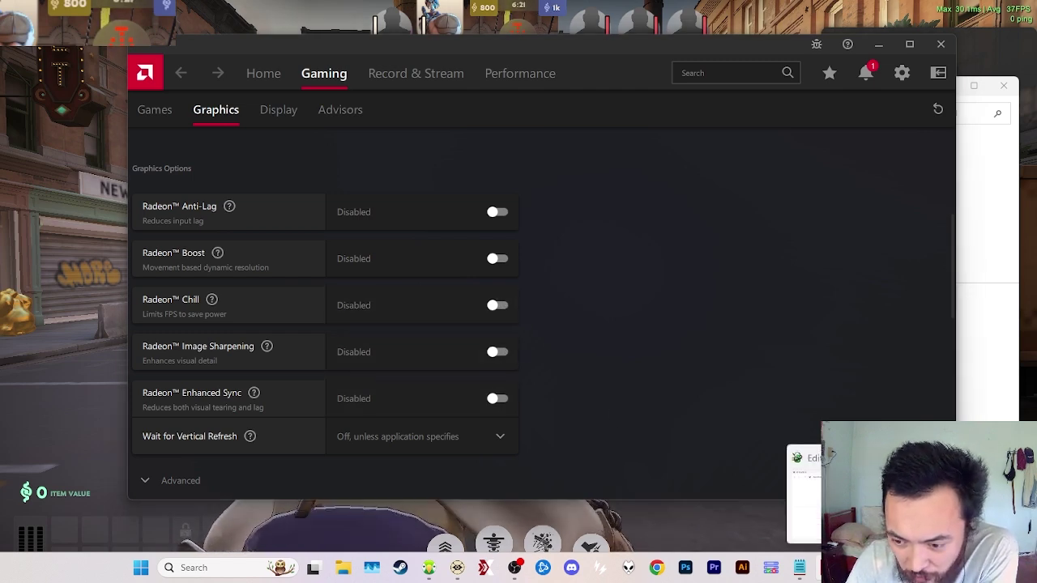
click(804, 495)
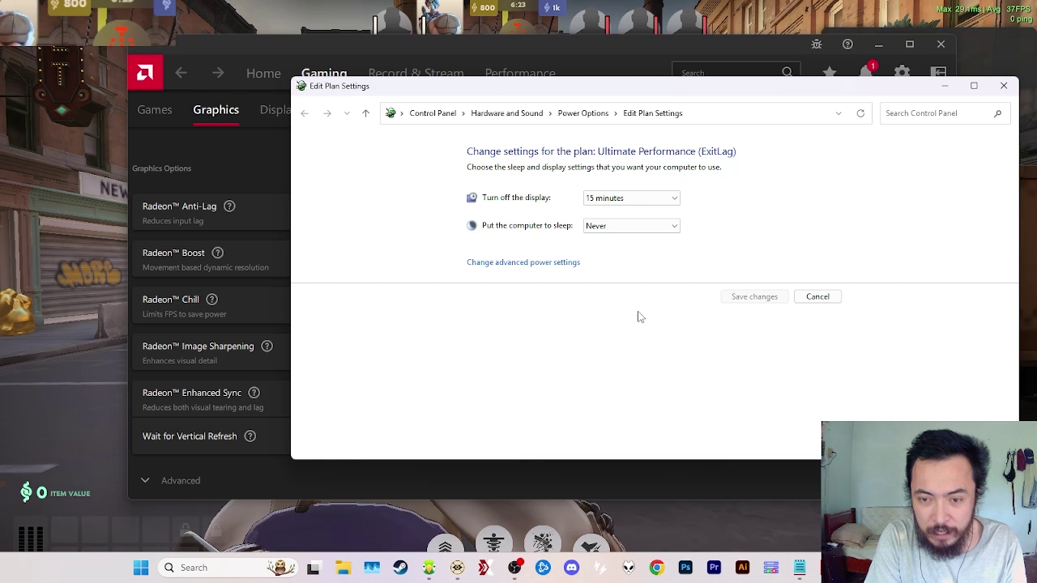
- Open the advanced settings of the Windows power plan and select the High performance plan
key(super)
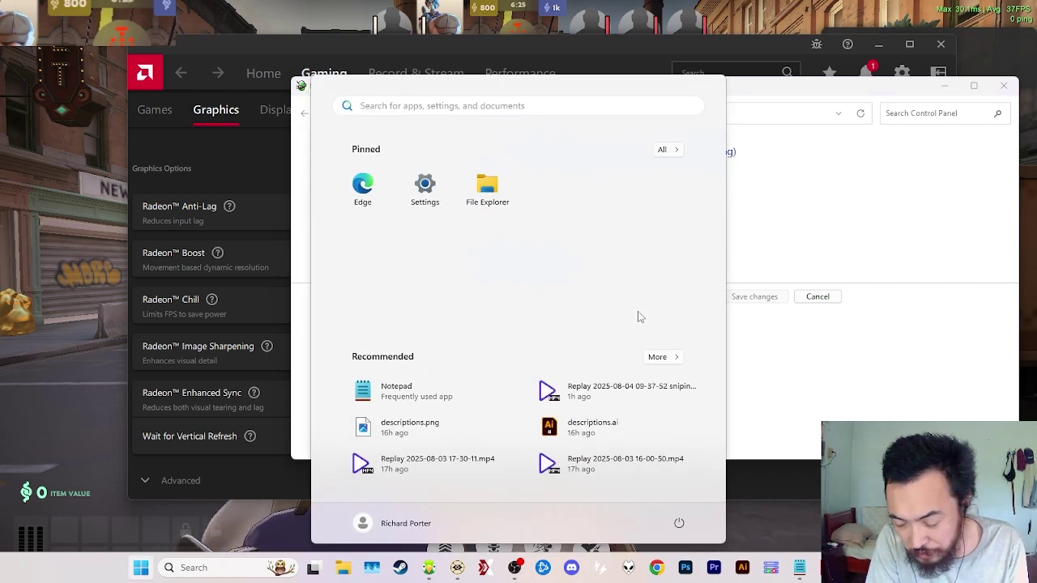
text(power)
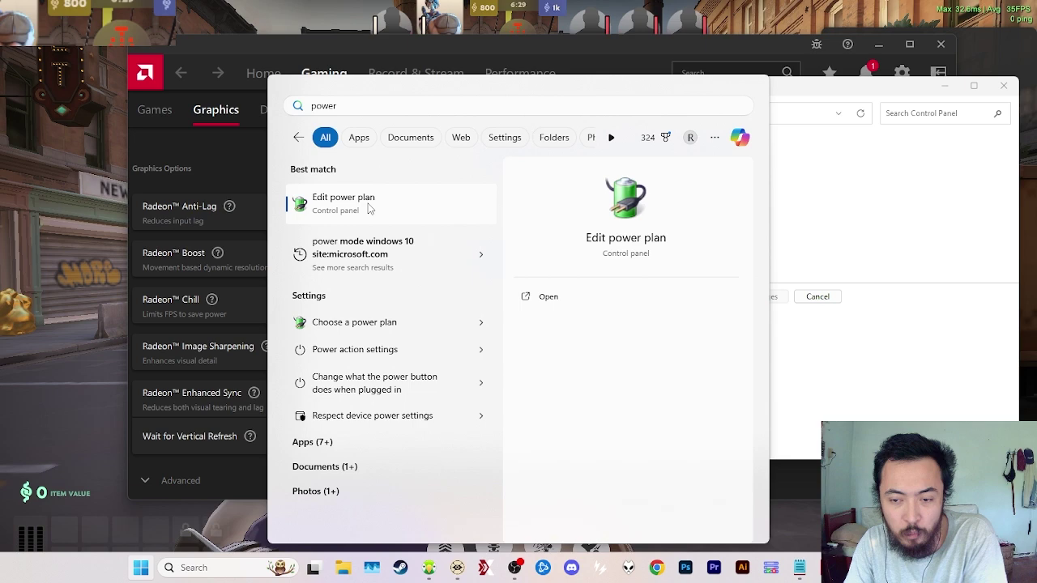
click(336, 203)
click(555, 262)
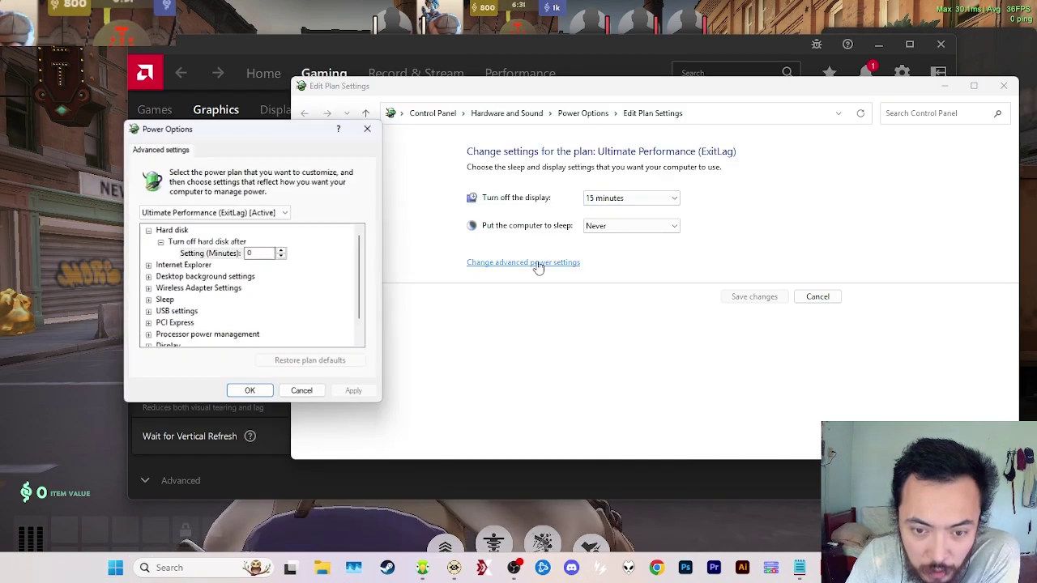
click(273, 212)
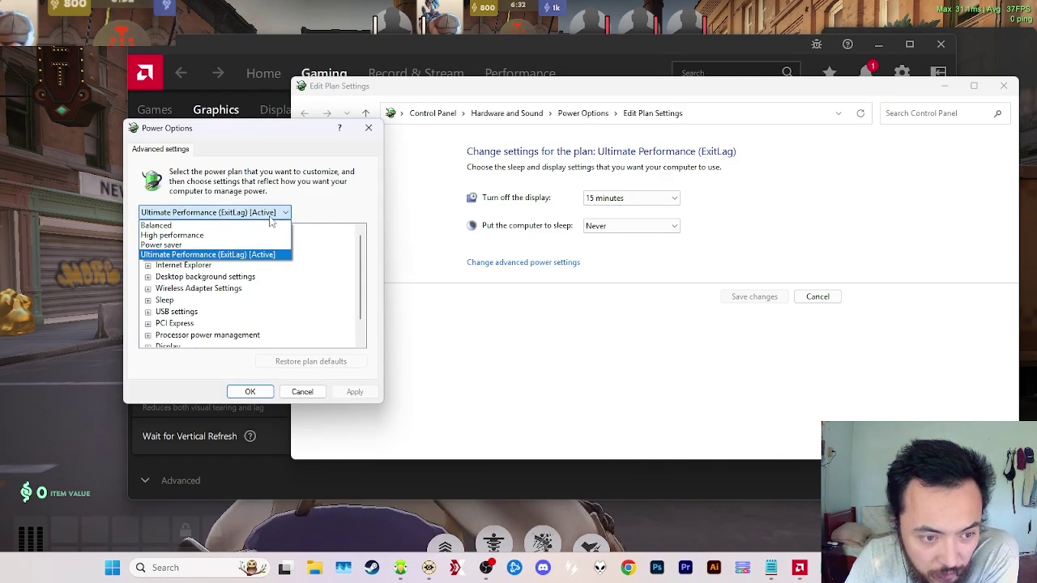
click(220, 235)
- Expand the USB settings and PCI Express groups and set Link State Power Management to Off
scroll(287, 289, down, 1)
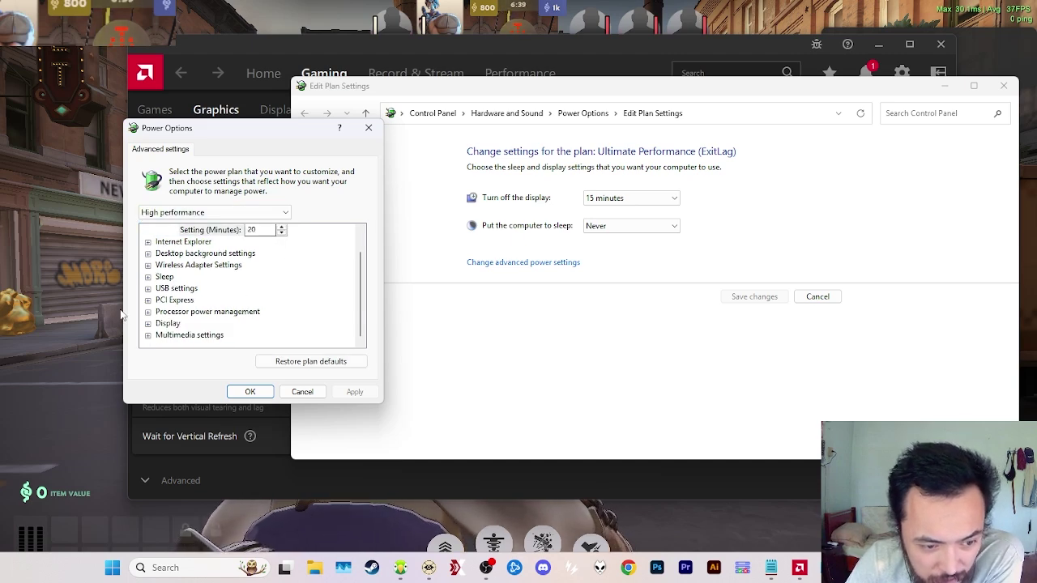
click(148, 288)
click(148, 300)
click(160, 312)
scroll(248, 306, down, 1)
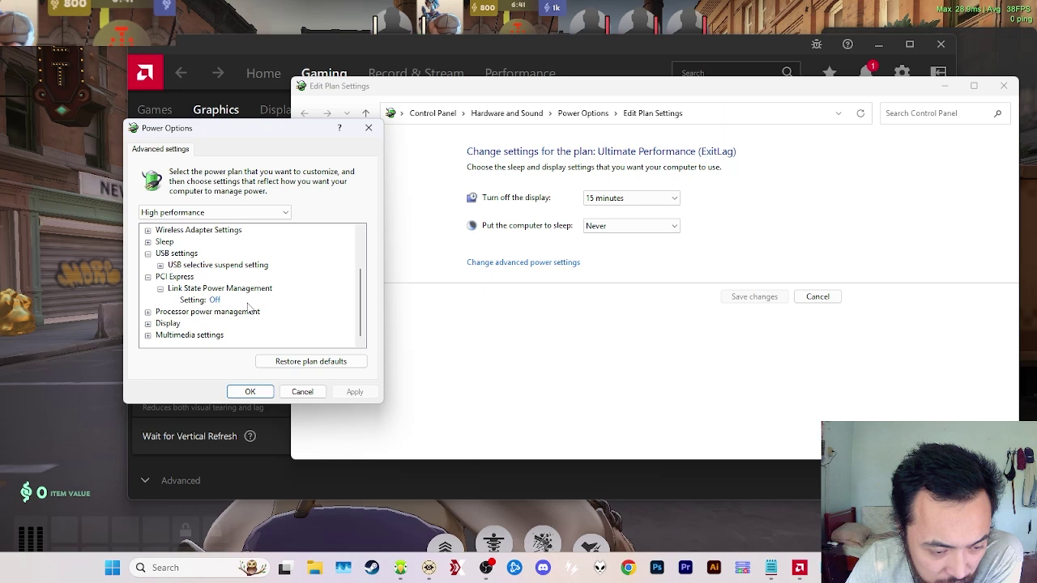
click(215, 300)
click(243, 301)
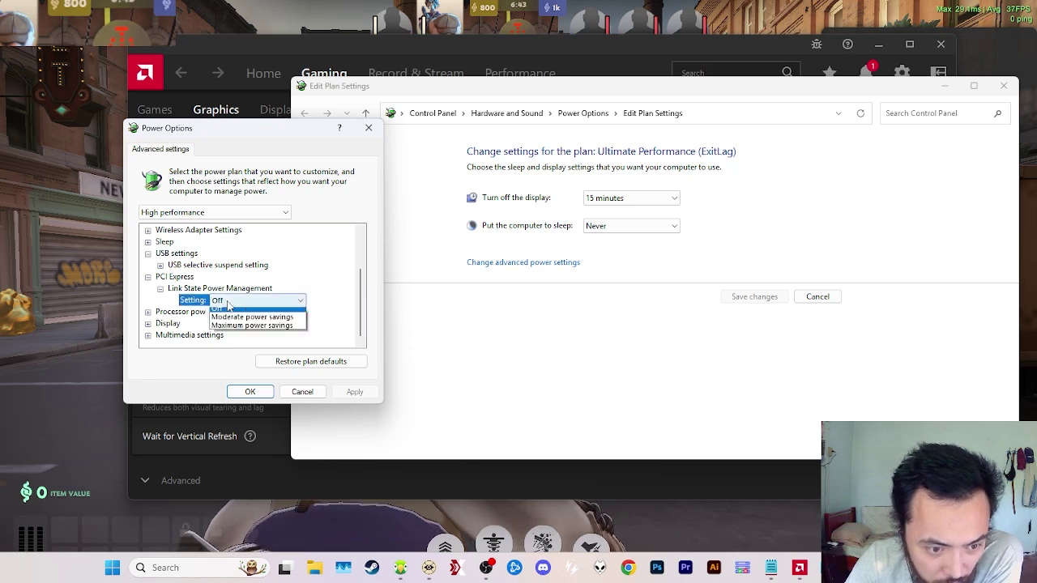
click(300, 302)
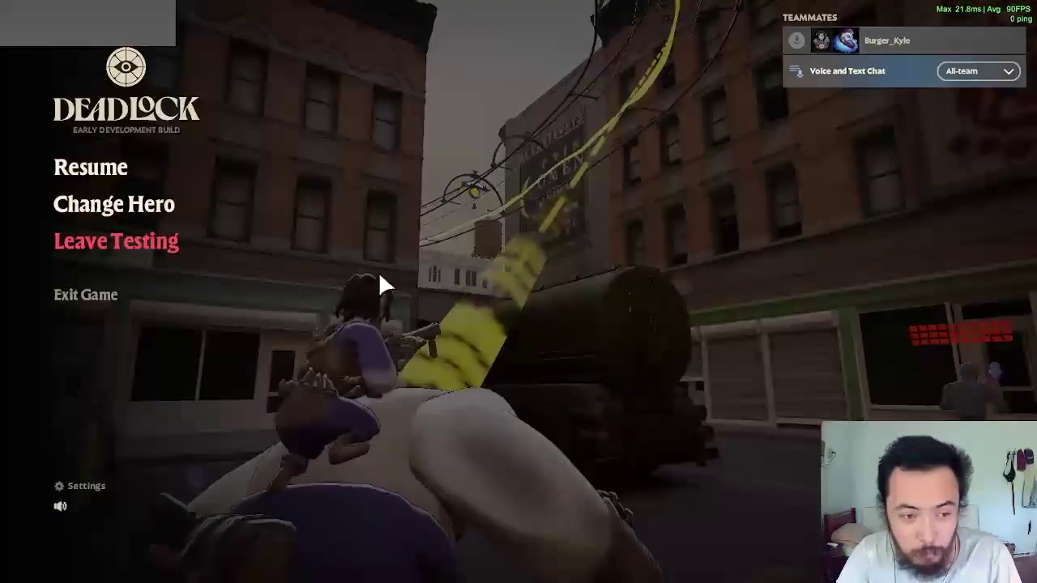
- Open the game's video settings and set the window mode to Borderless Window
click(81, 486)
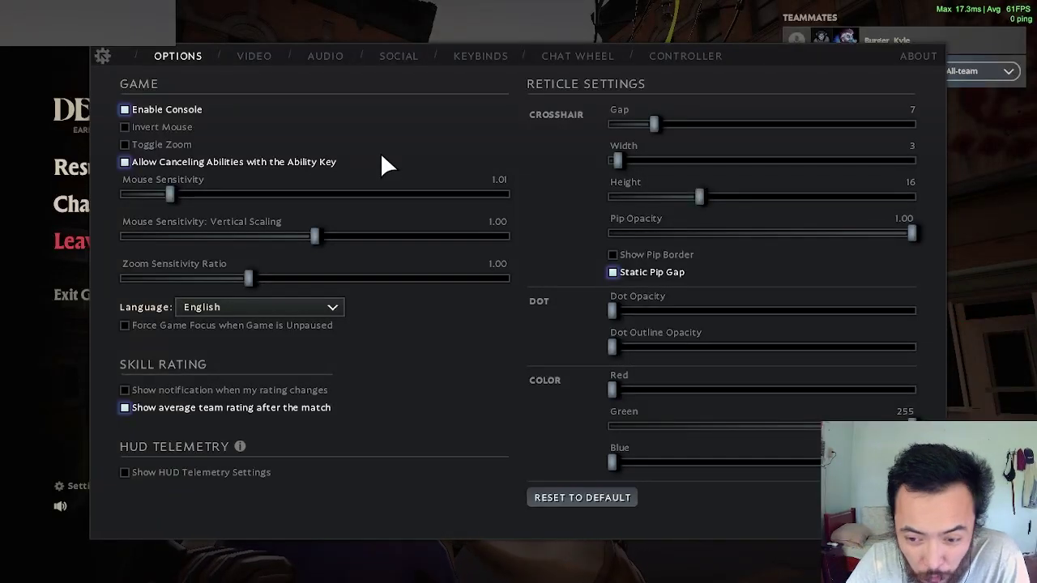
click(253, 63)
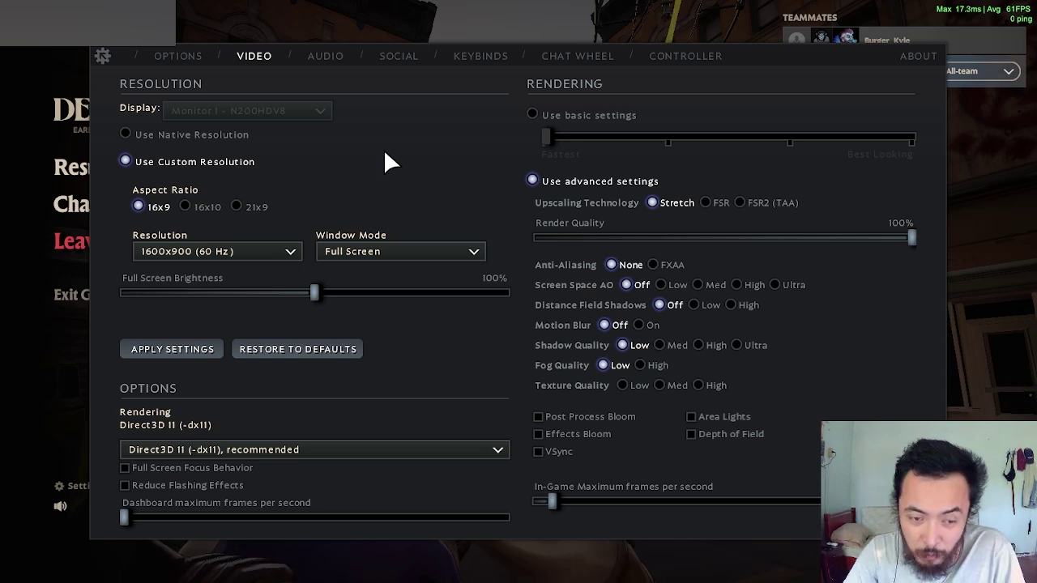
click(387, 251)
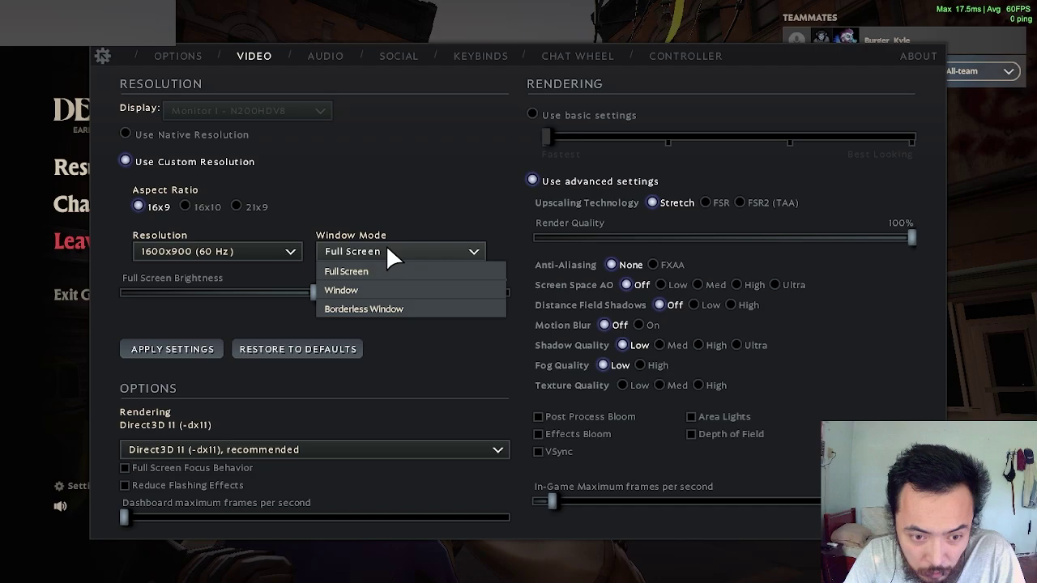
click(366, 309)
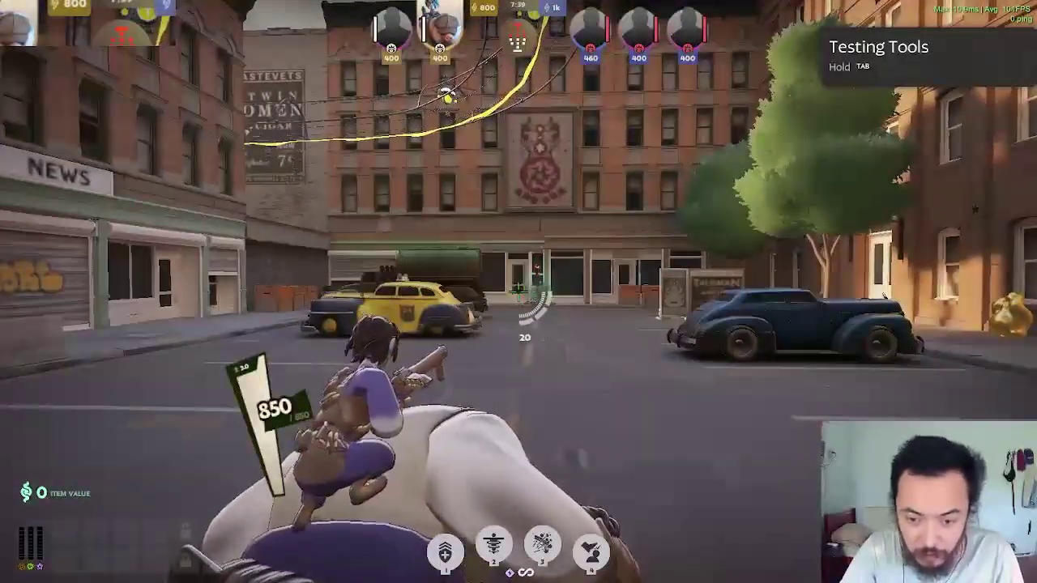
- Reopen the game's video settings, enable Use Custom Resolution and bring up the window mode choices
key(b)
key(b)
key(Escape)
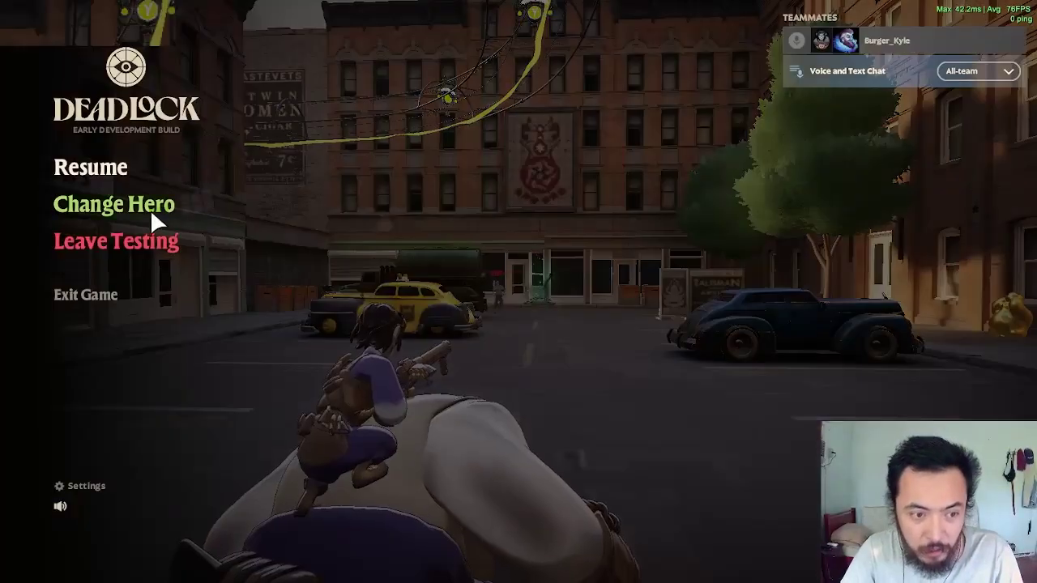
click(91, 485)
click(256, 57)
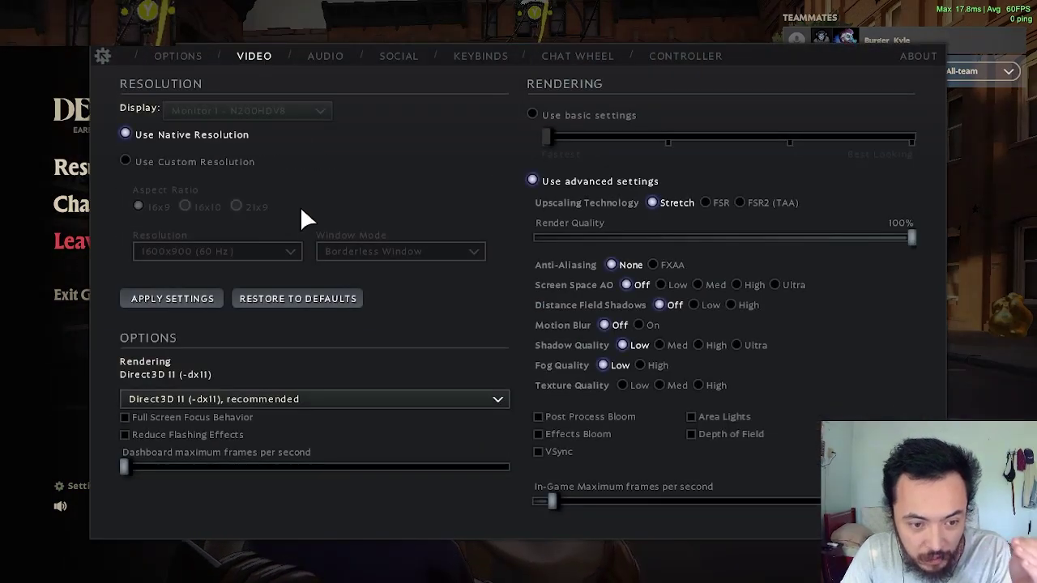
click(163, 162)
click(384, 252)
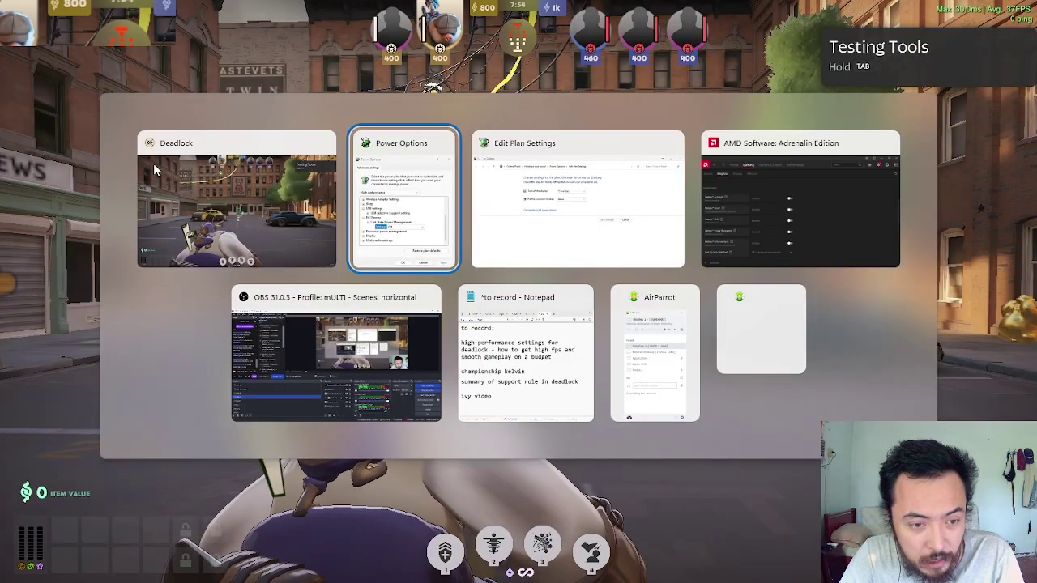
- Return to the Deadlock test map and jump around it to check how smoothly the game runs
click(303, 330)
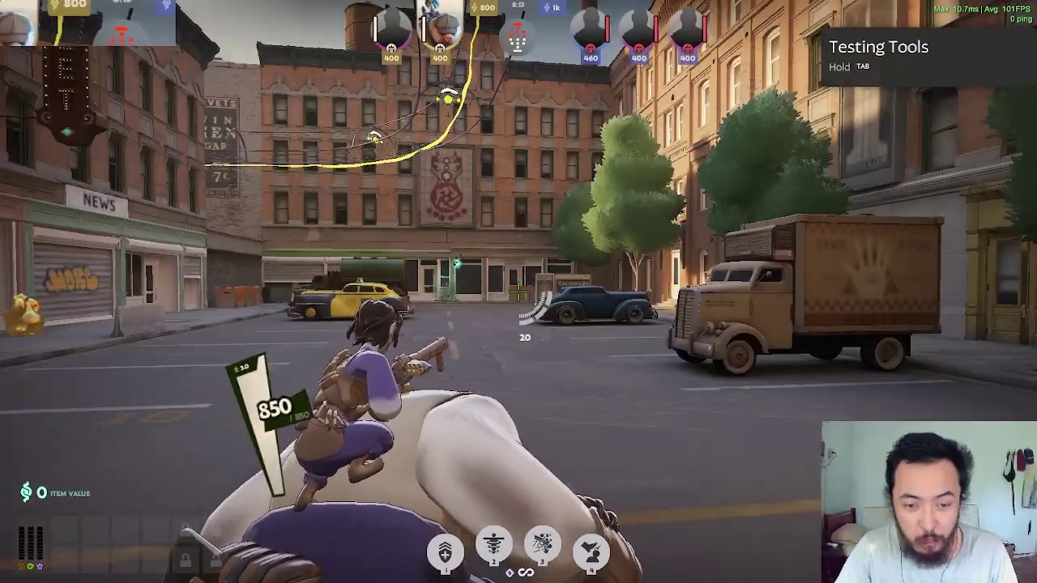
key(space)
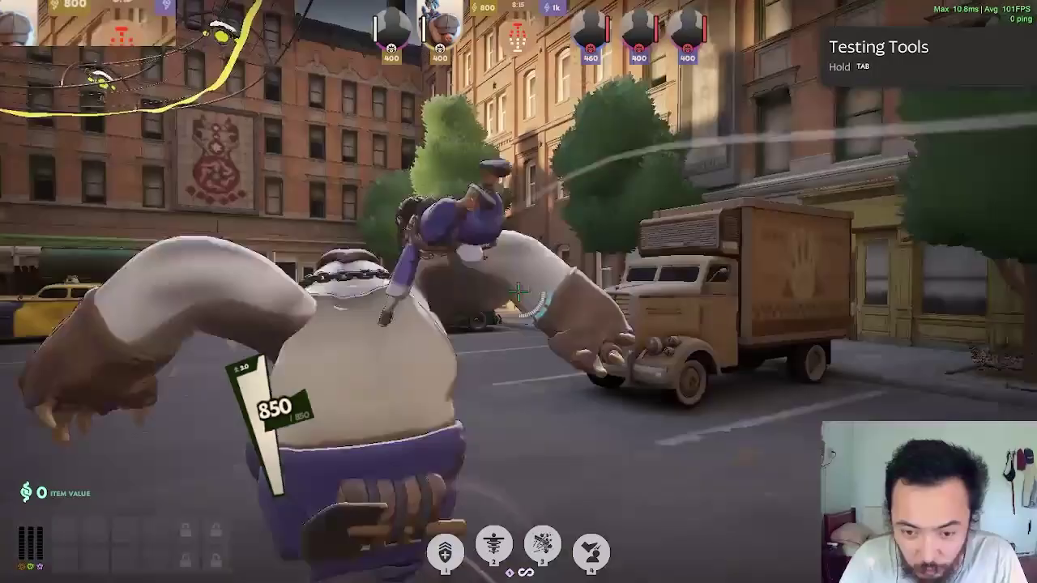
key(space)
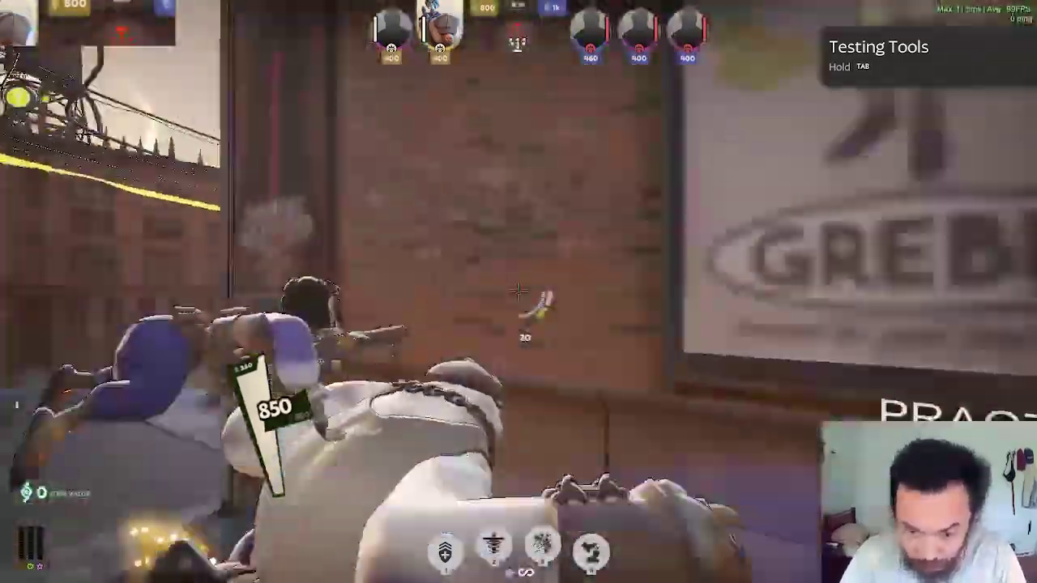
key(space)
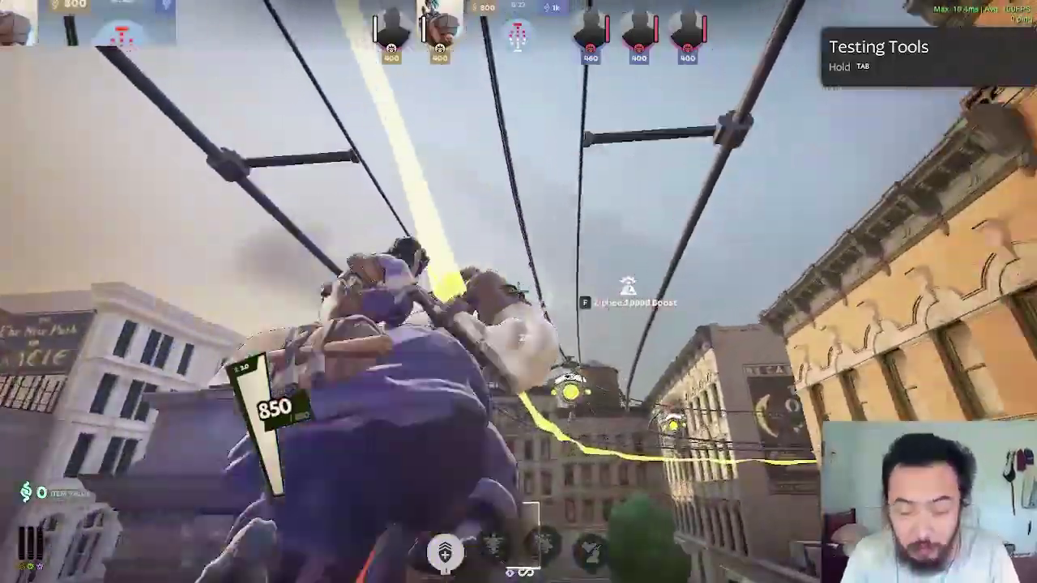